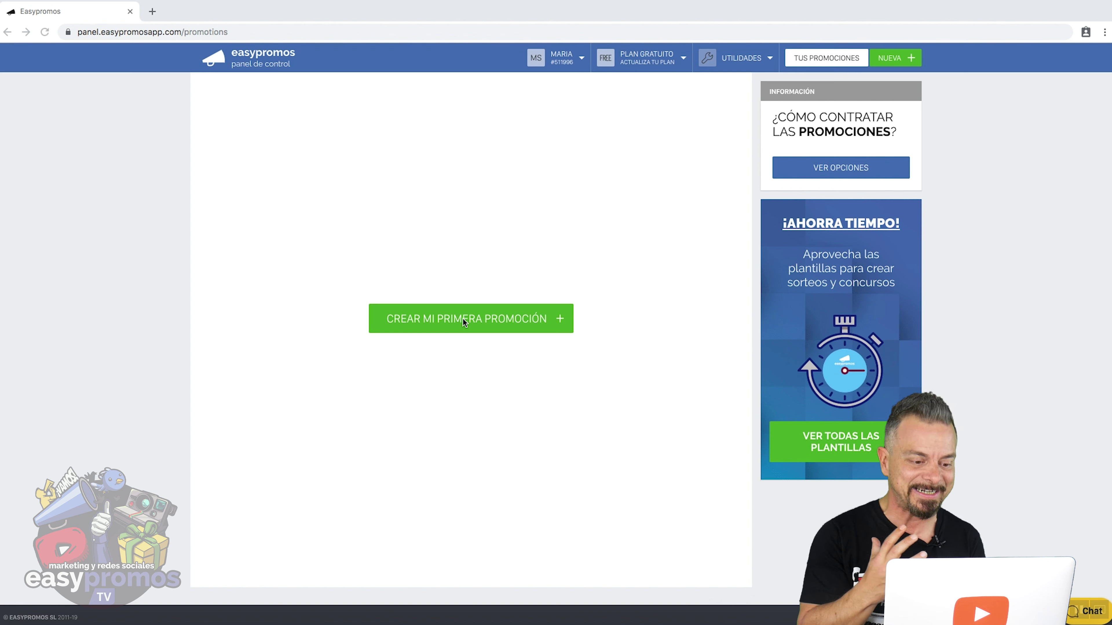
Start a new Instagram giveaway and create the organizing brand "Meeting Point" for it.
left_click(484, 321)
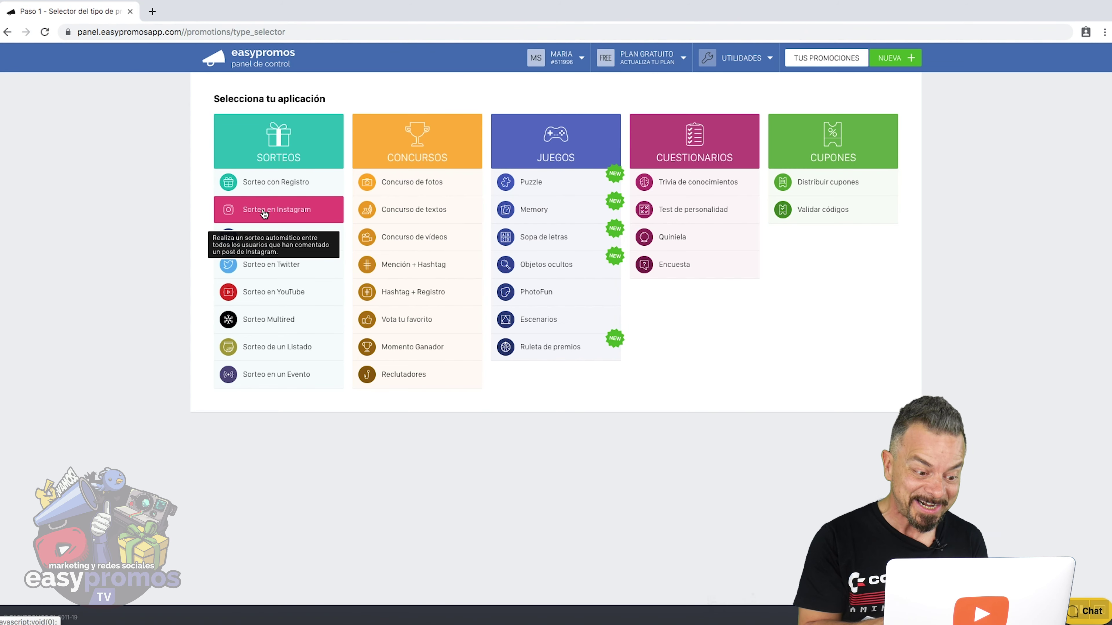
left_click(264, 214)
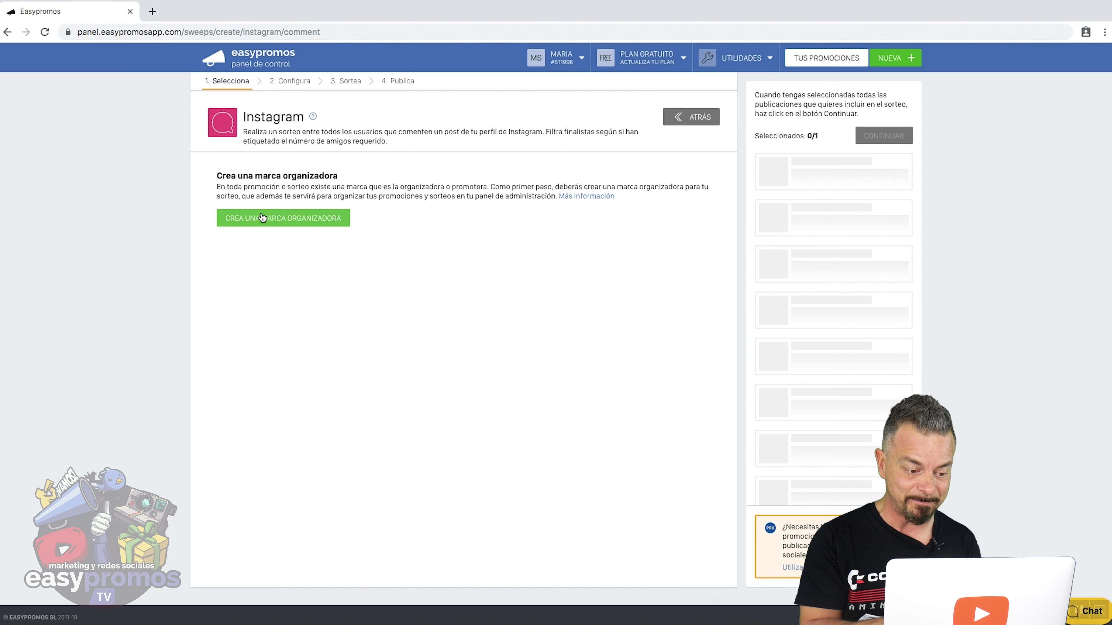
left_click(269, 223)
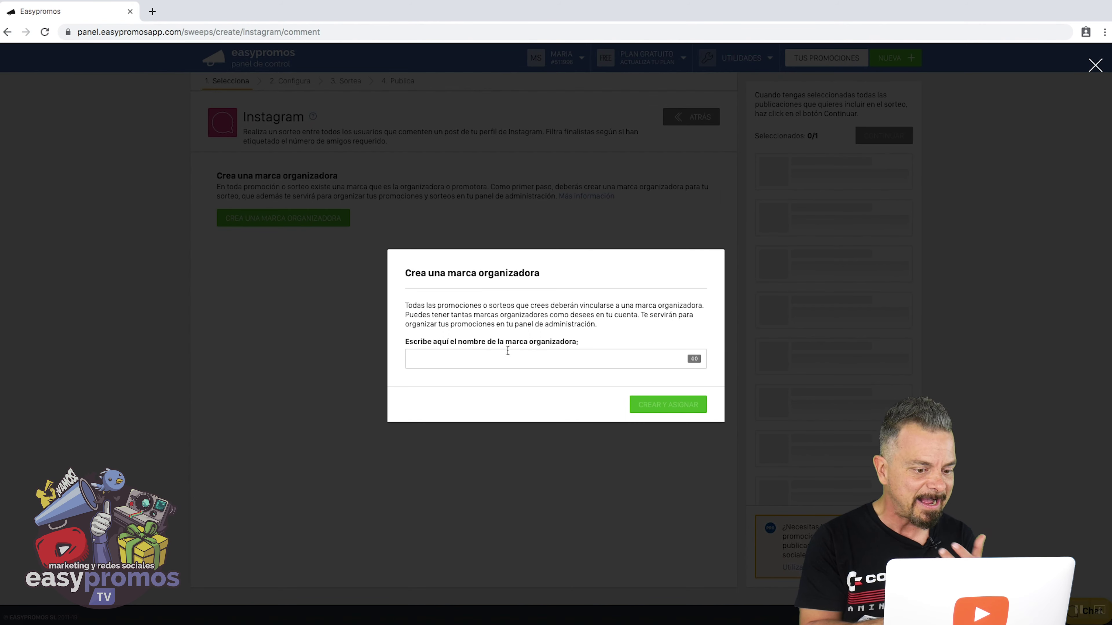
type("Meeting Point")
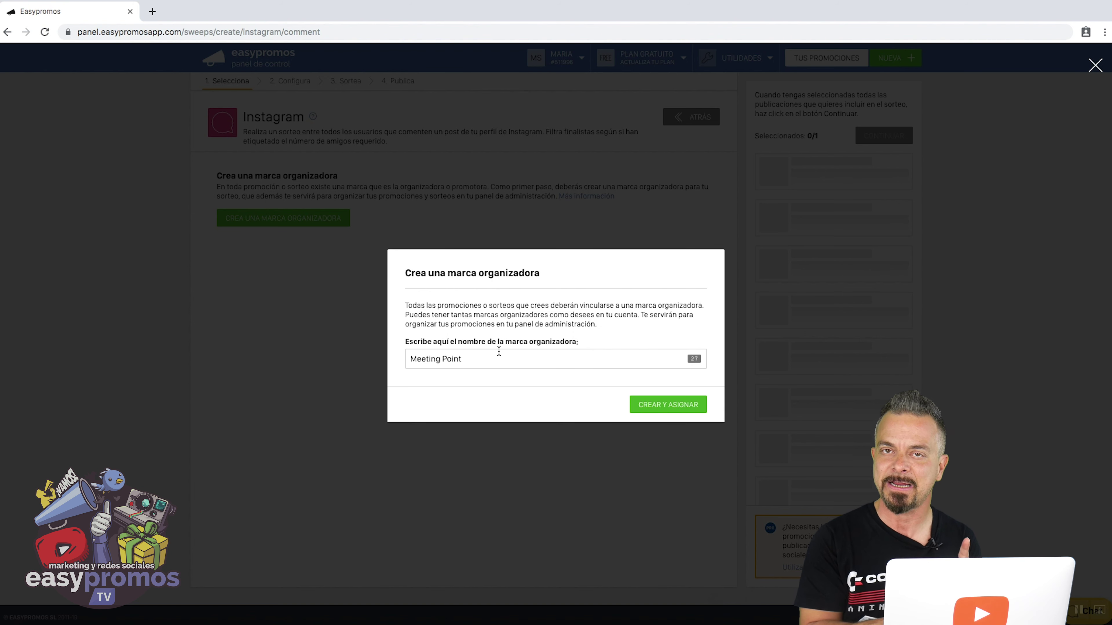
left_click(678, 405)
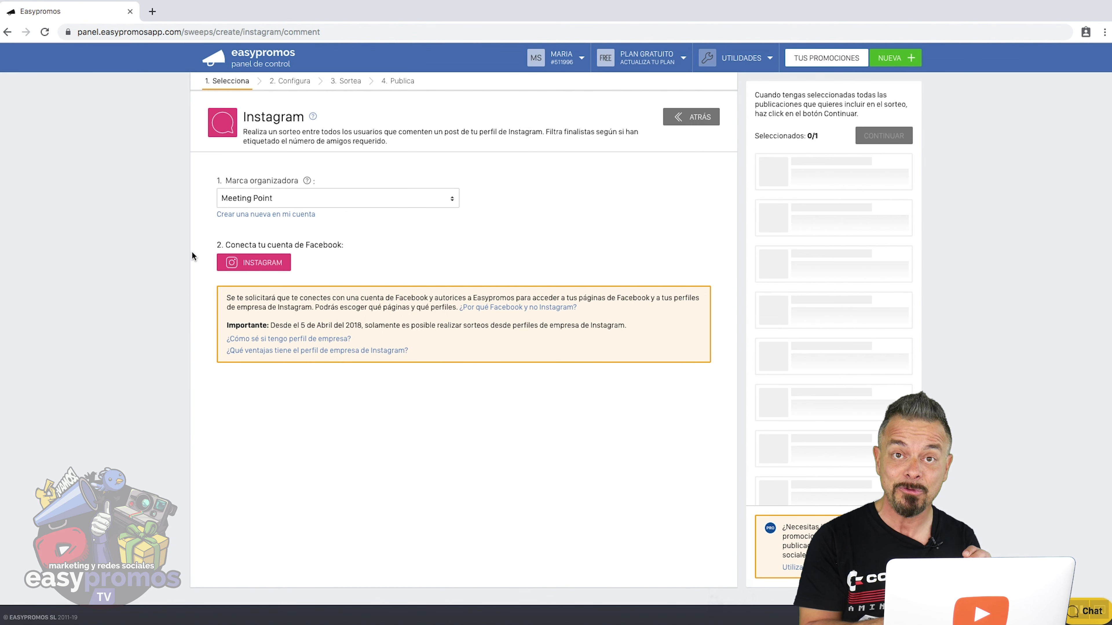
left_click(290, 267)
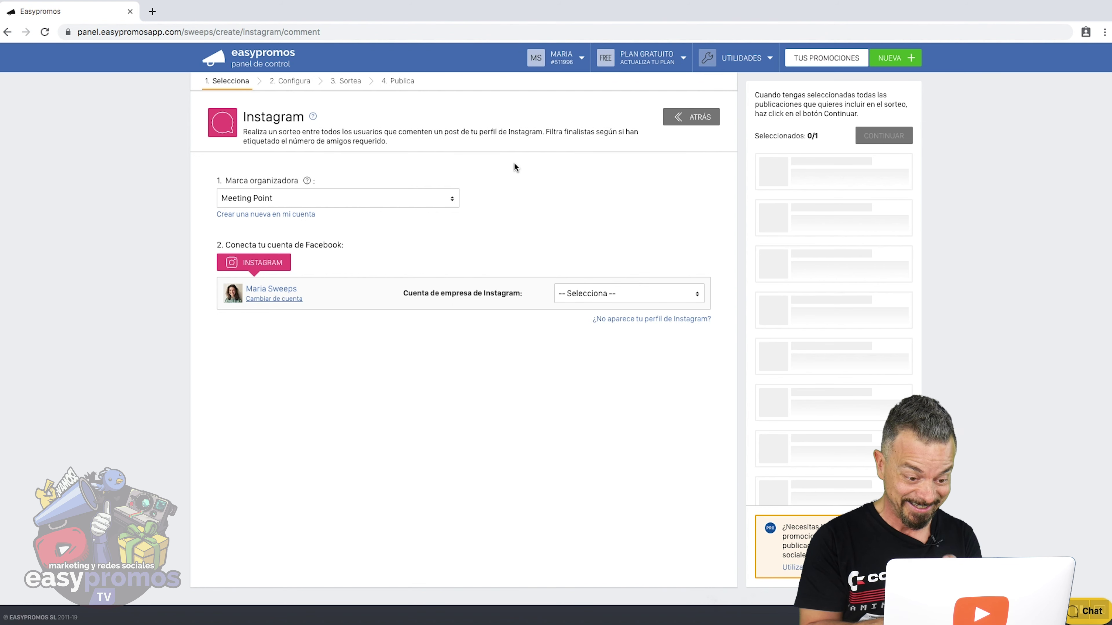
left_click(696, 296)
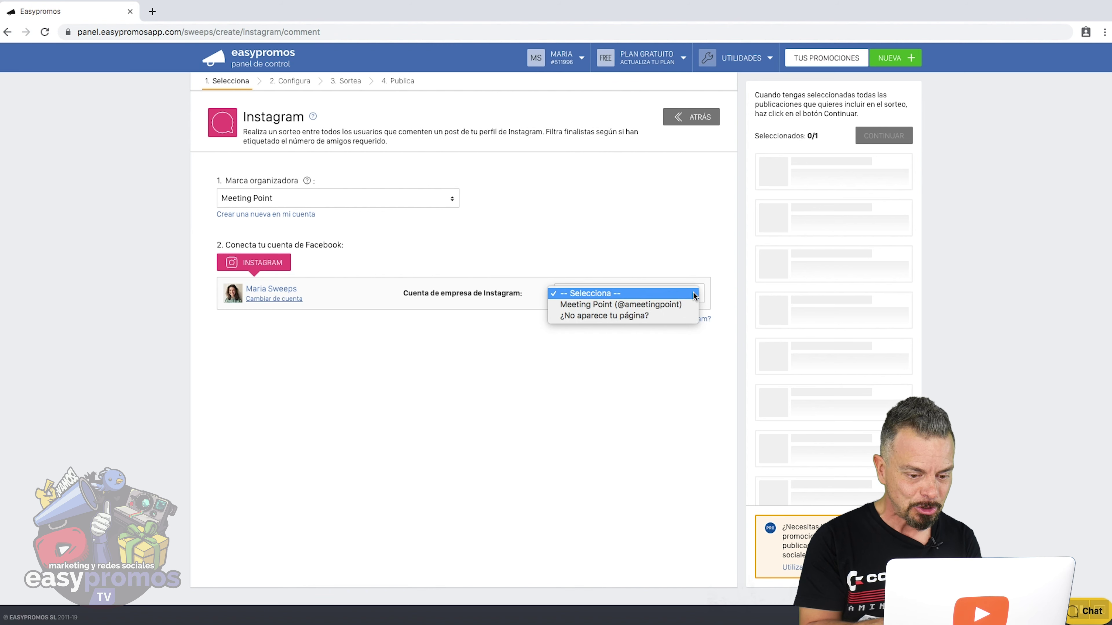
left_click(648, 305)
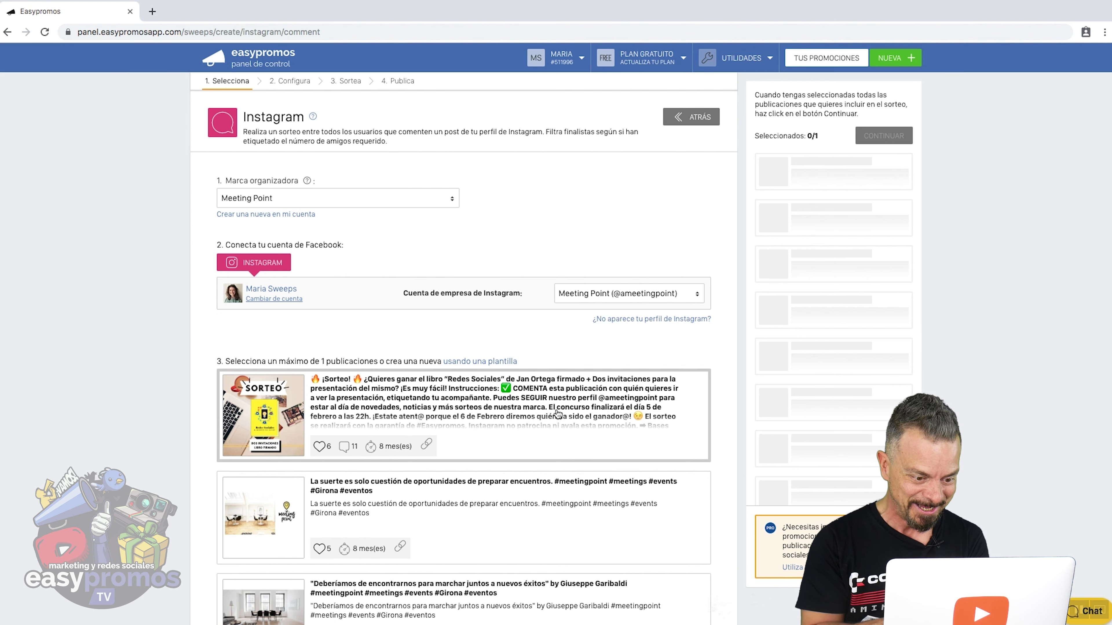
left_click(537, 410)
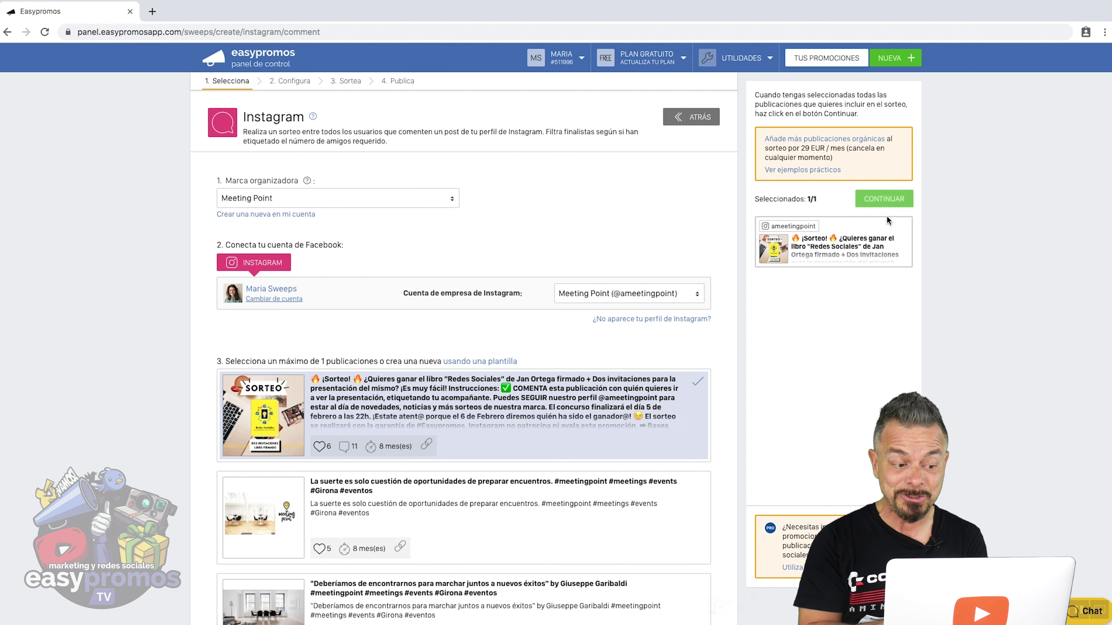
left_click(884, 200)
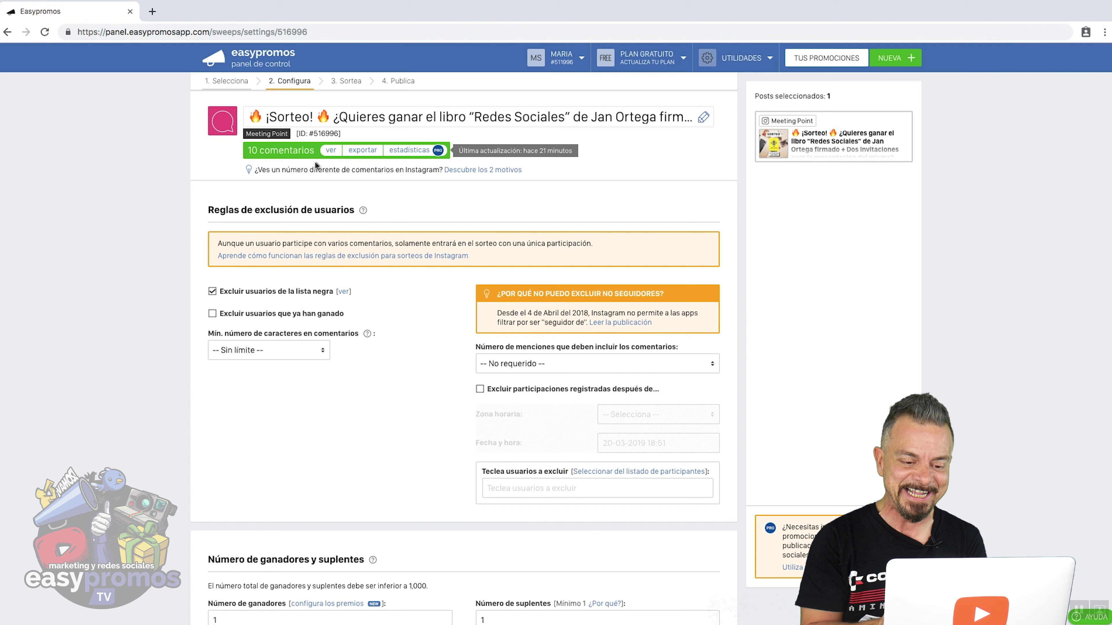
Exclude the first participant in the post's comment list from the giveaway.
left_click(329, 152)
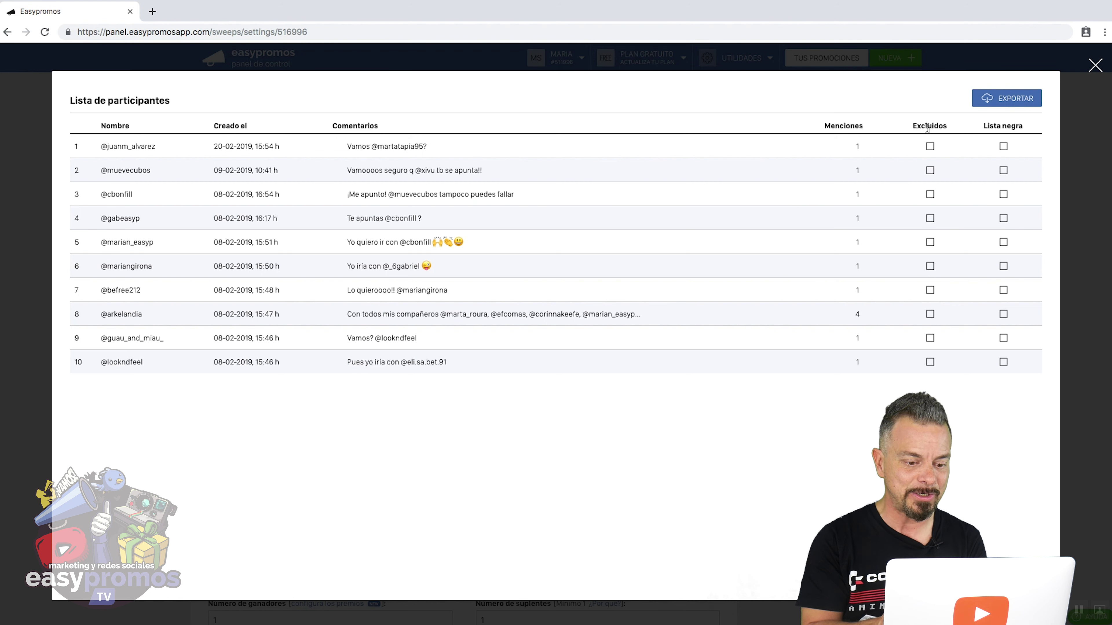
left_click(930, 147)
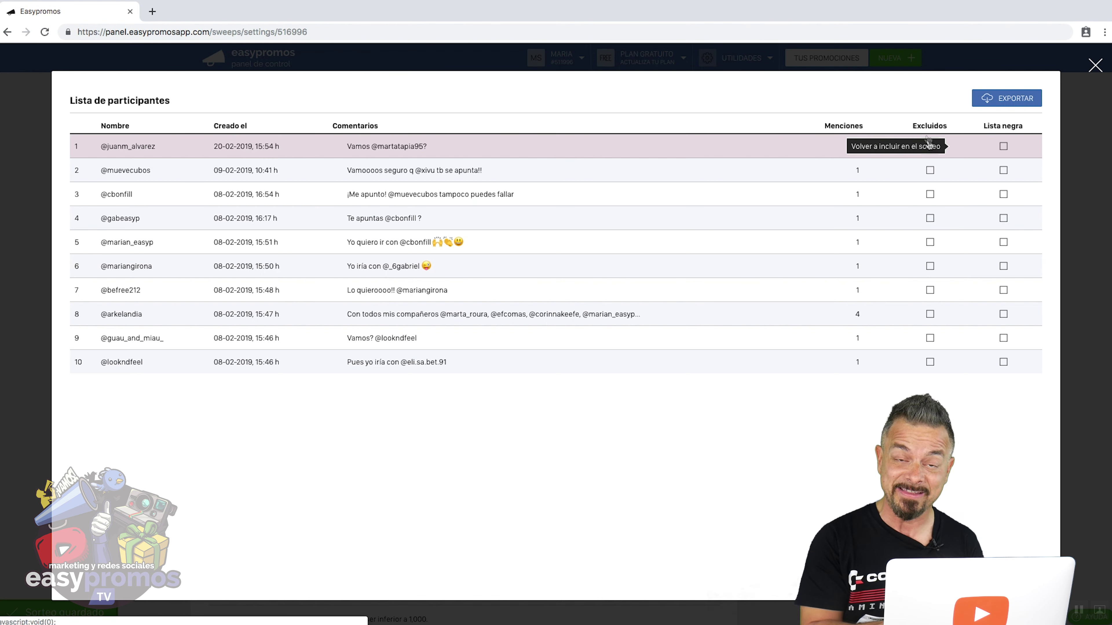
left_click(1003, 148)
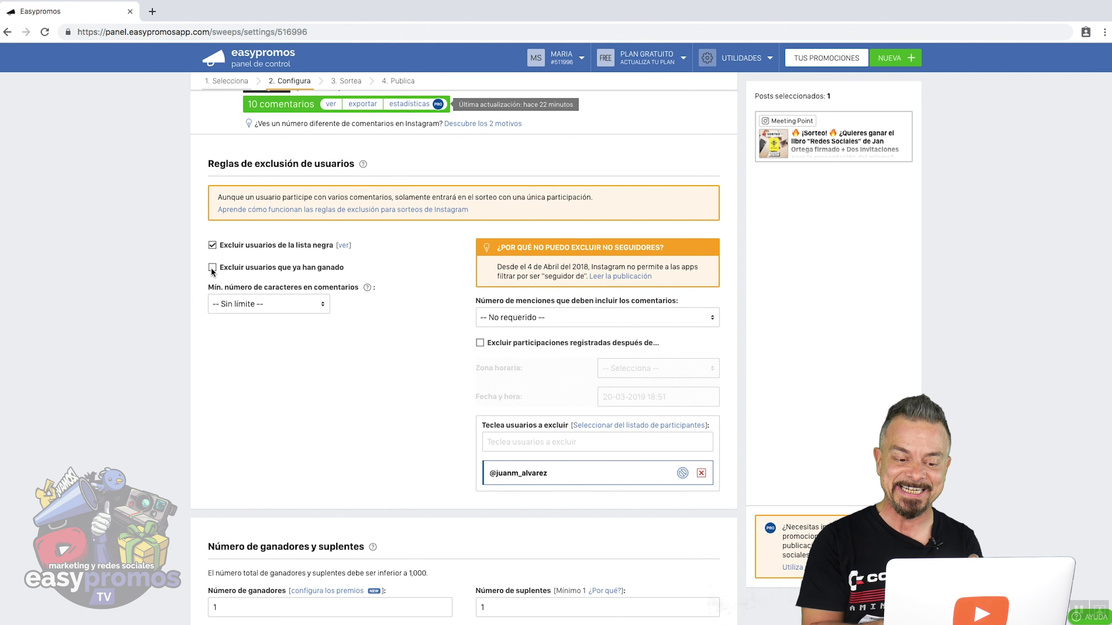
left_click(323, 304)
scroll(309, 332, "down", 5)
scroll(310, 345, "up", 3)
left_click(367, 329)
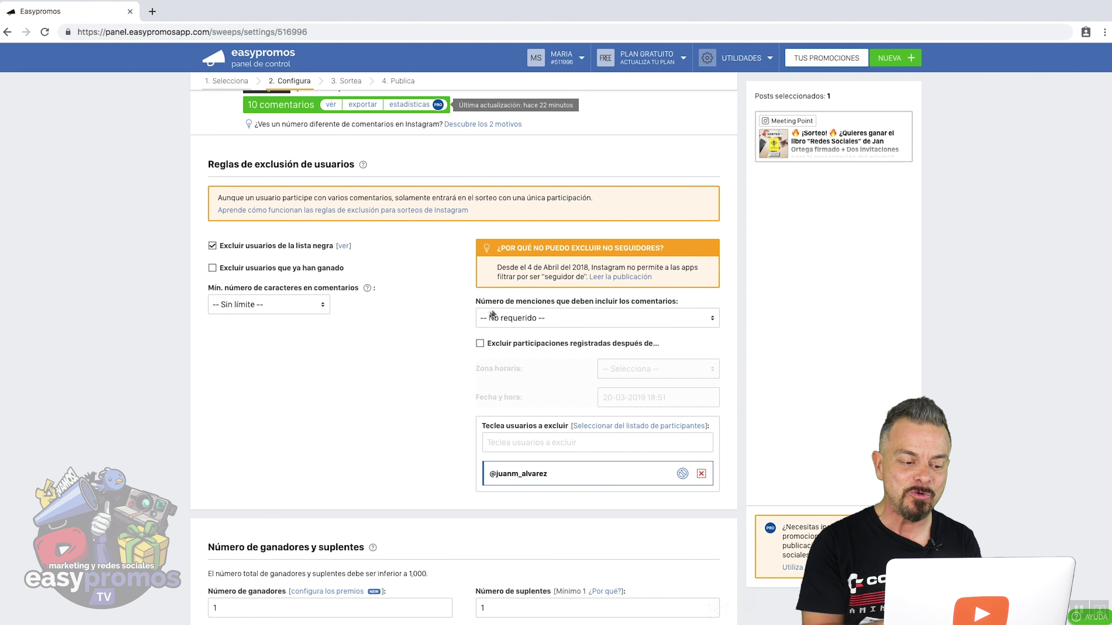
Require comments to include at least 1 mention (Mínimo 1 mención).
left_click(554, 319)
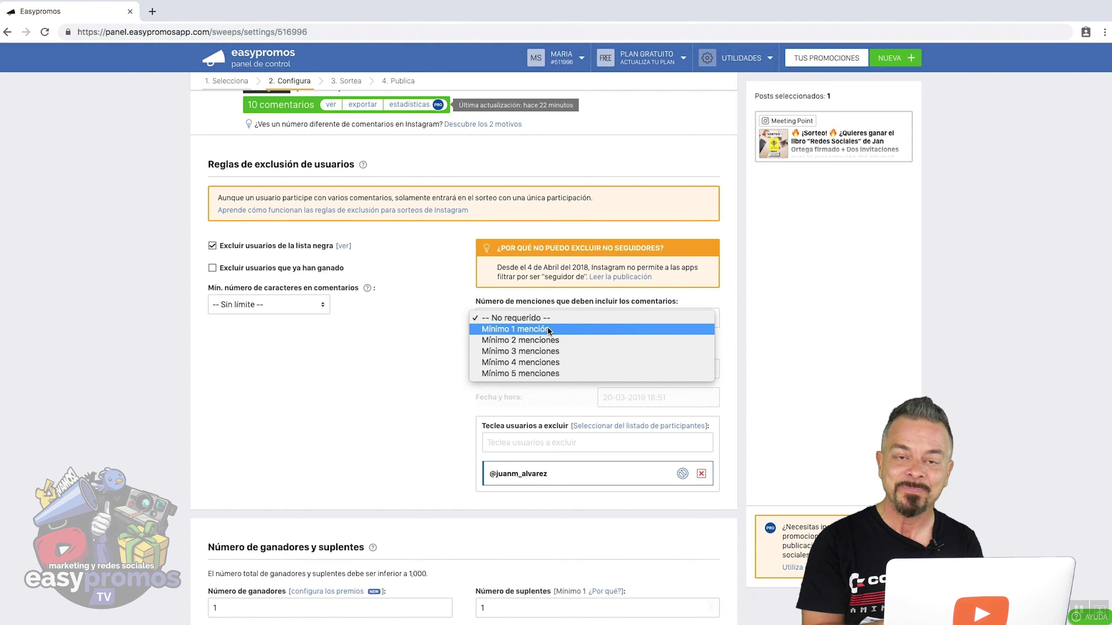
left_click(547, 329)
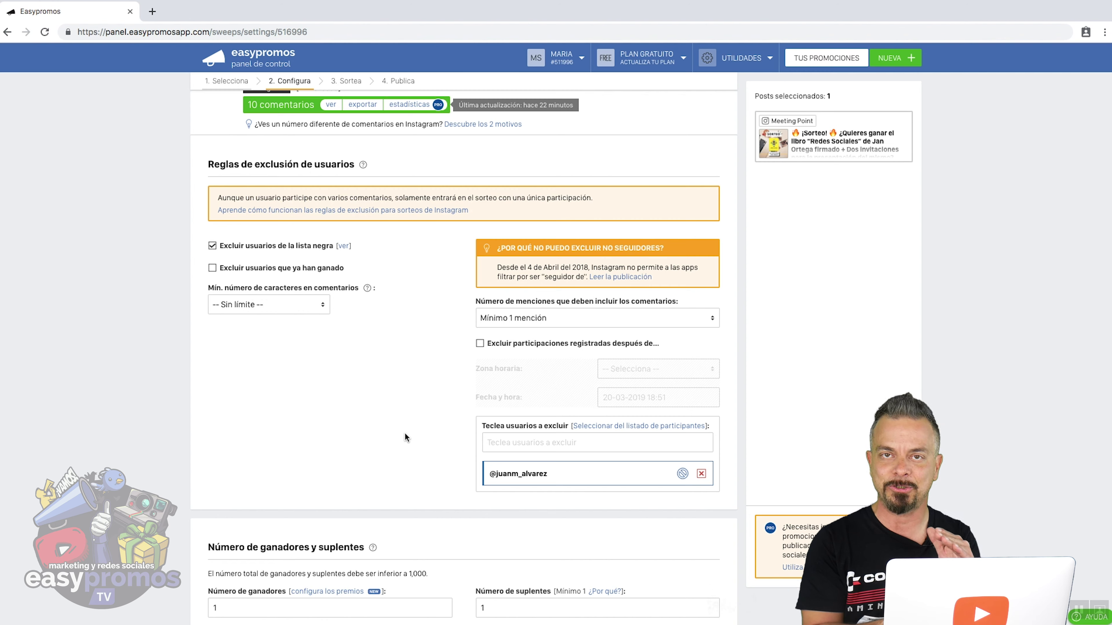
Examine the remaining exclusion rules down to the settings for the number of winners and alternates.
scroll(405, 434, "down", 1)
scroll(404, 437, "down", 1)
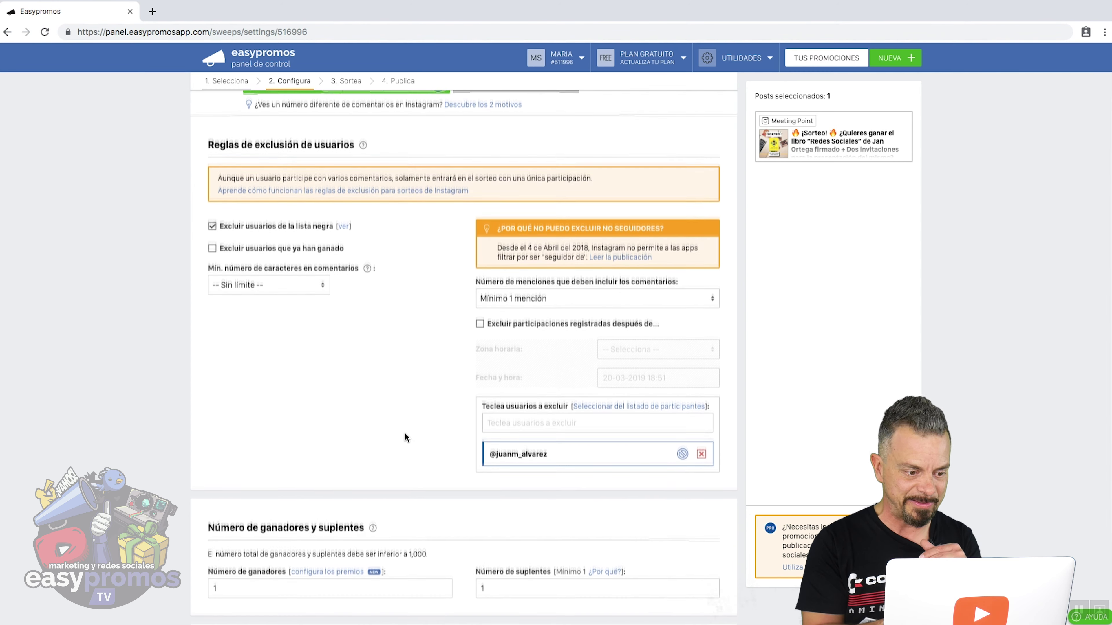
scroll(404, 436, "down", 1)
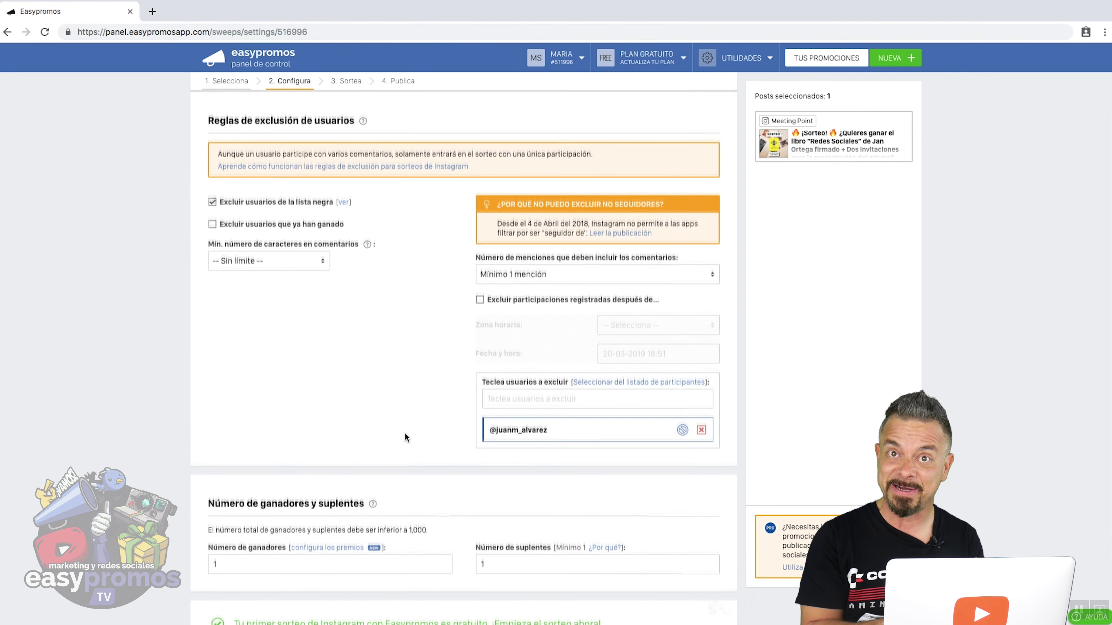
scroll(405, 436, "down", 1)
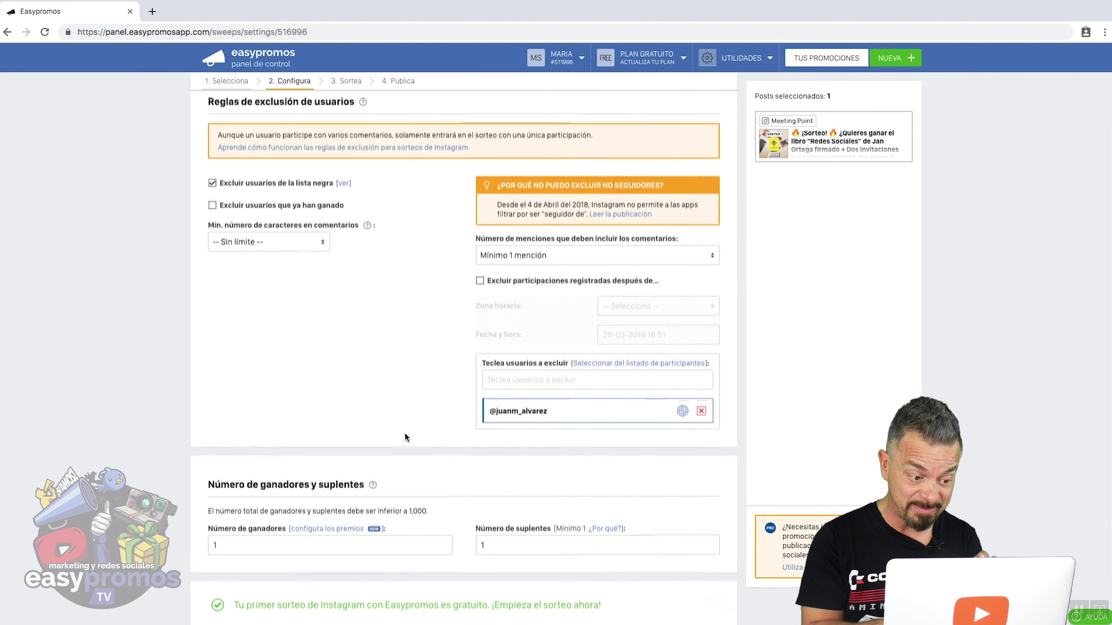
scroll(404, 436, "down", 1)
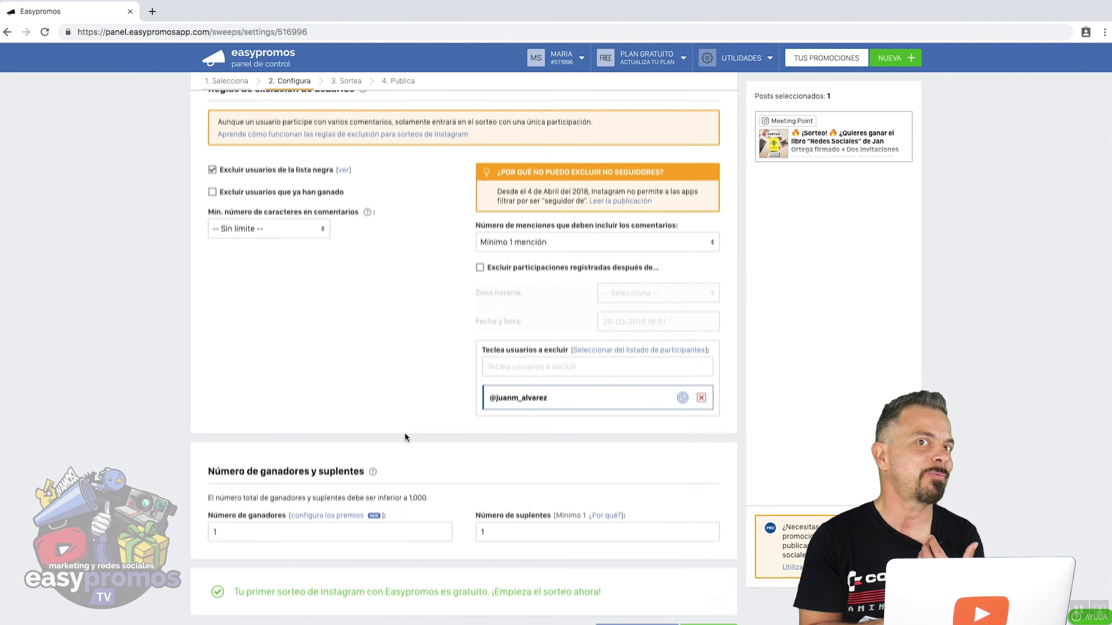
scroll(404, 436, "down", 1)
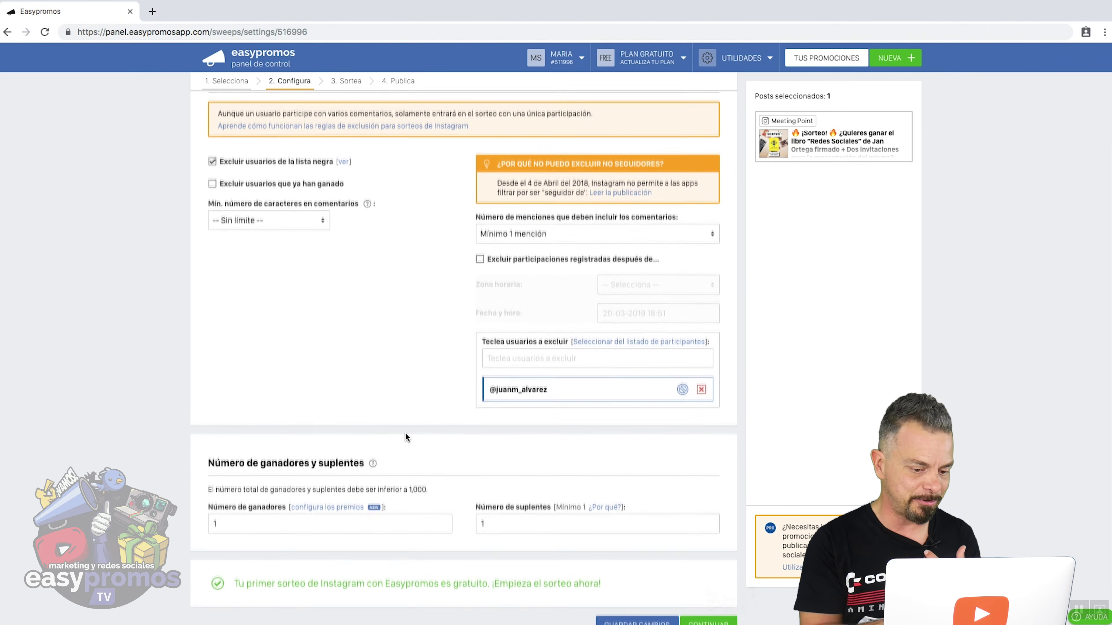
scroll(405, 434, "down", 1)
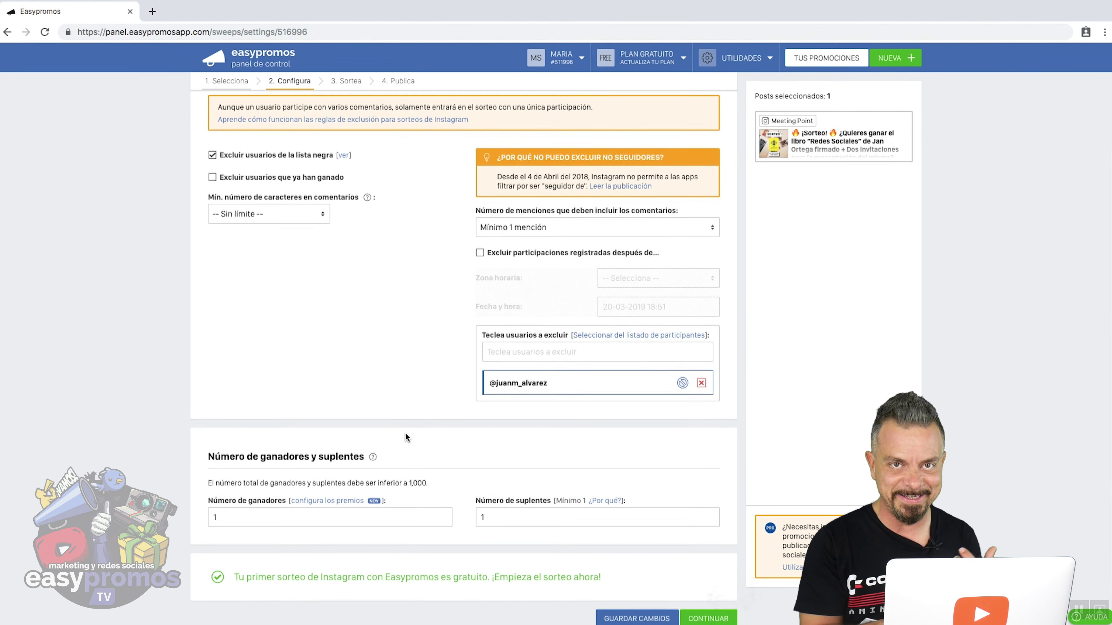
scroll(406, 438, "down", 1)
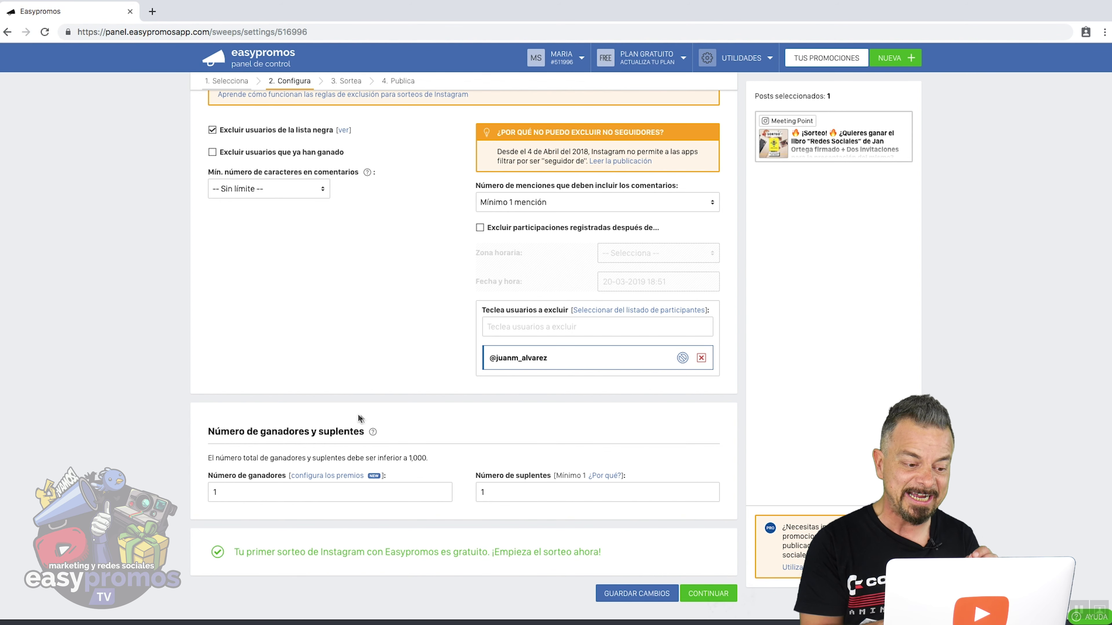
left_click(346, 476)
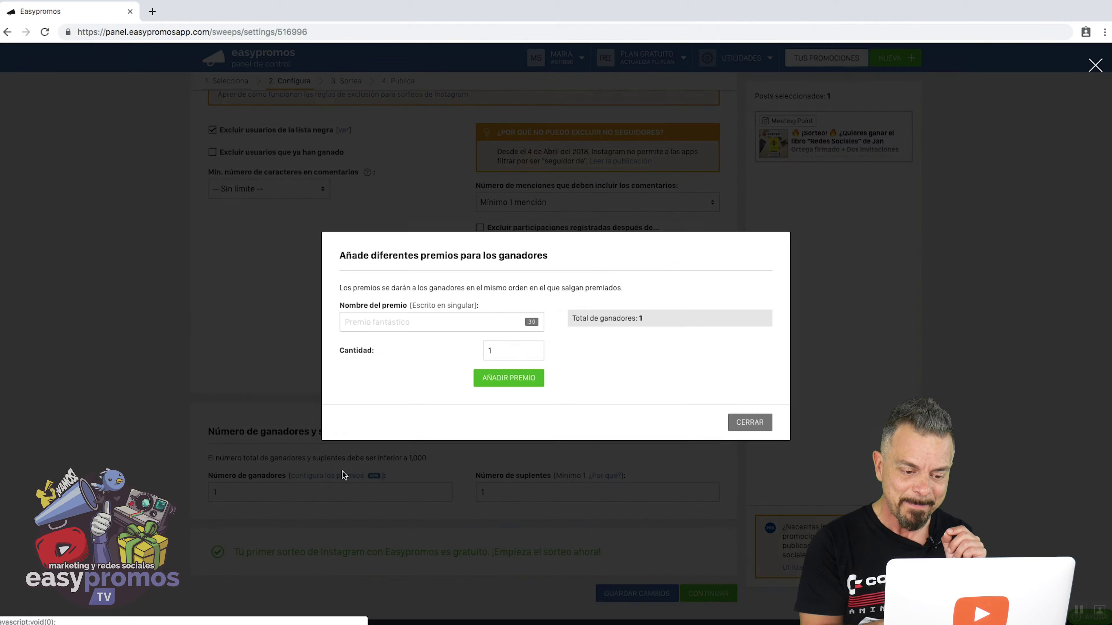
left_click(515, 379)
left_click(499, 496)
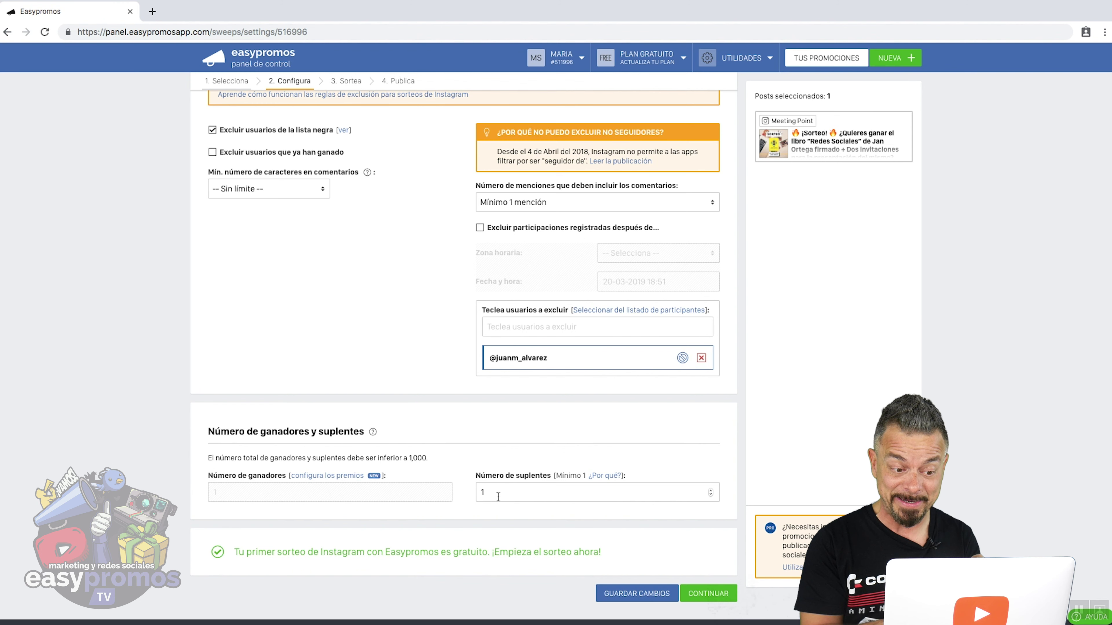
key("BackSpace")
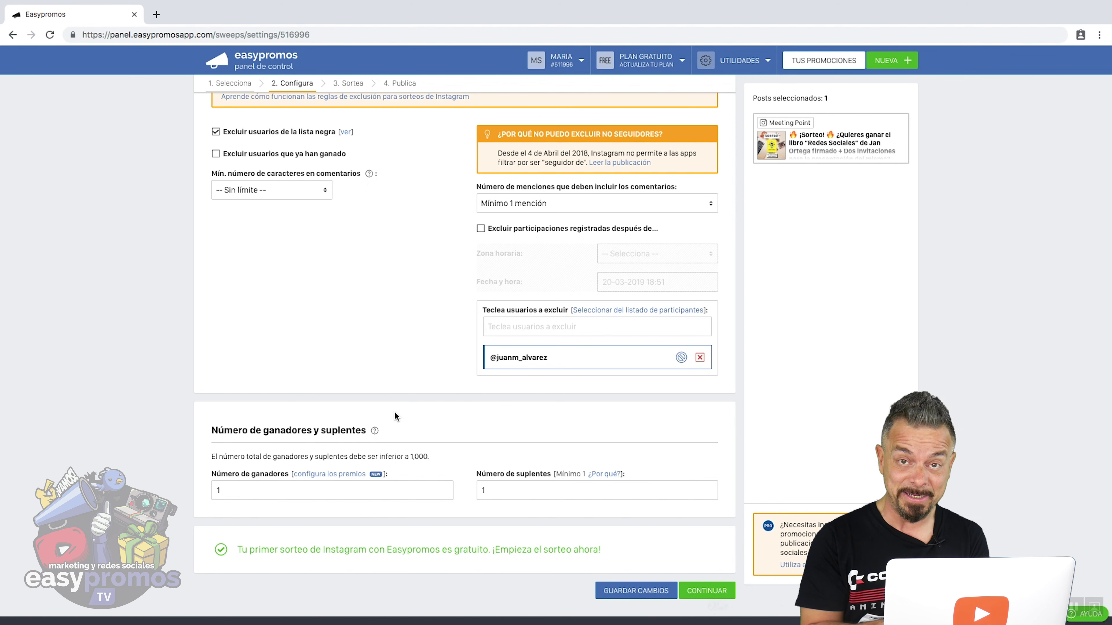
Add one prize named "Libro + Dos invitaciones" for the winner.
left_click(346, 474)
left_click(389, 317)
type("Libro")
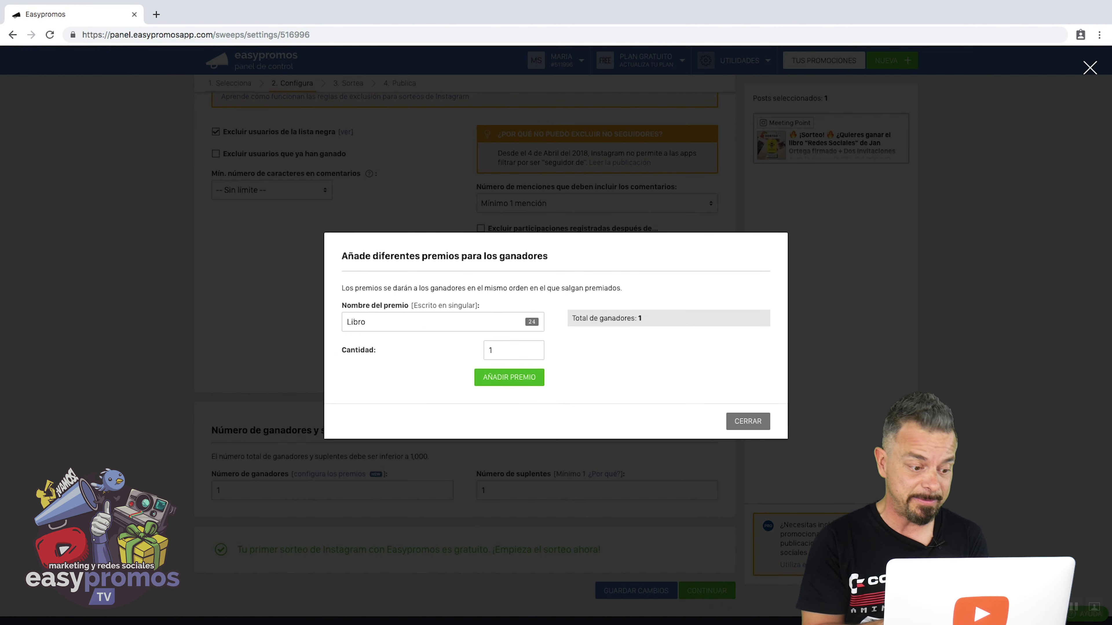
type(" + Dos invitaciones")
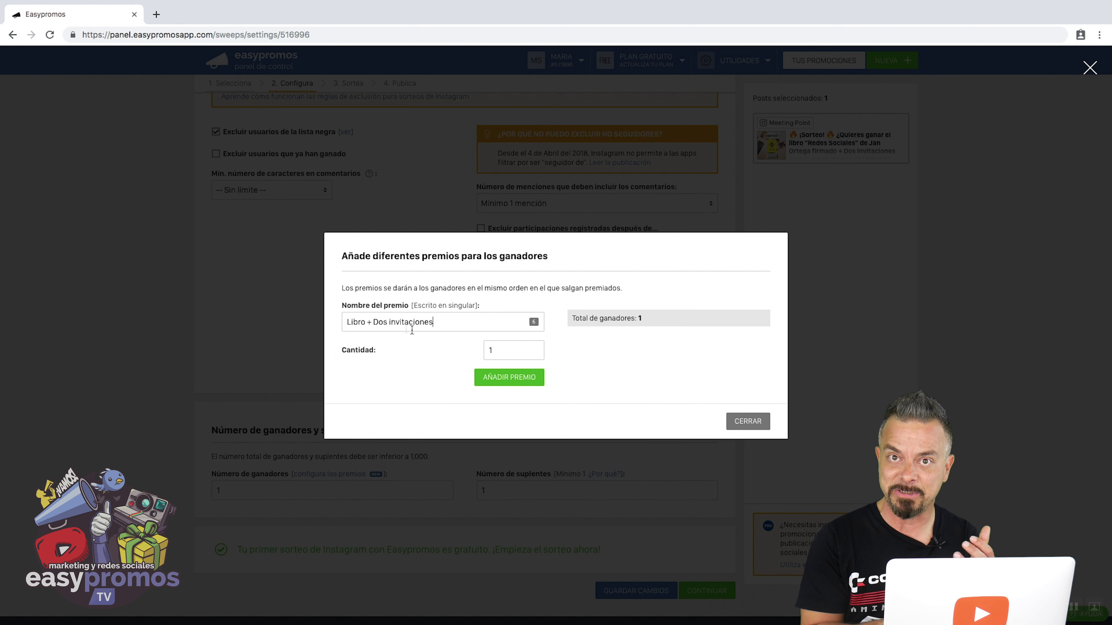
left_click(516, 378)
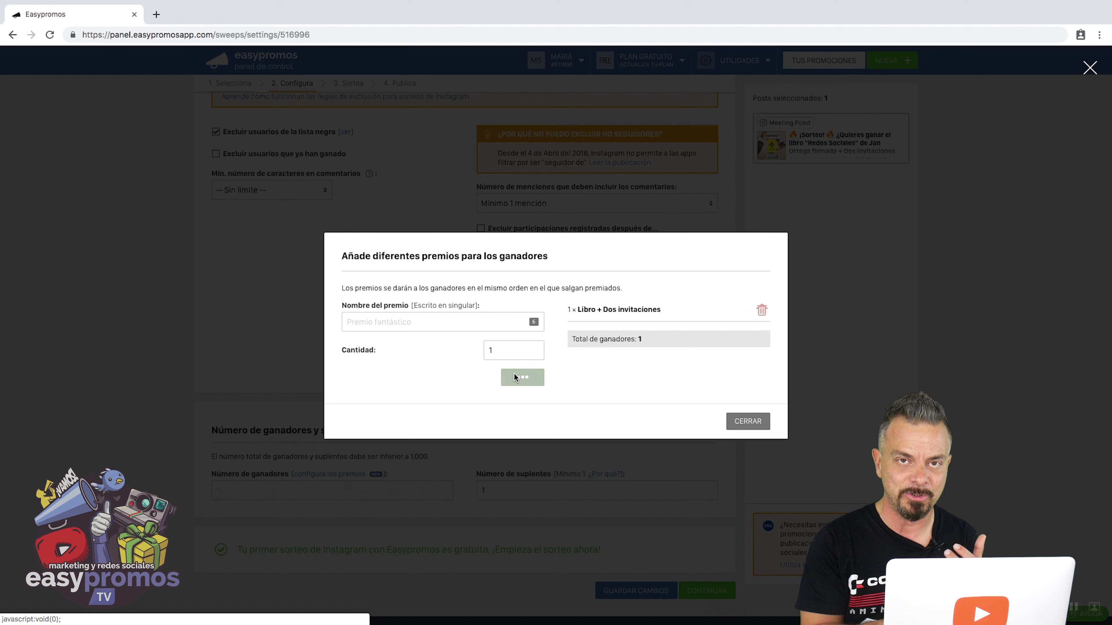
left_click(748, 422)
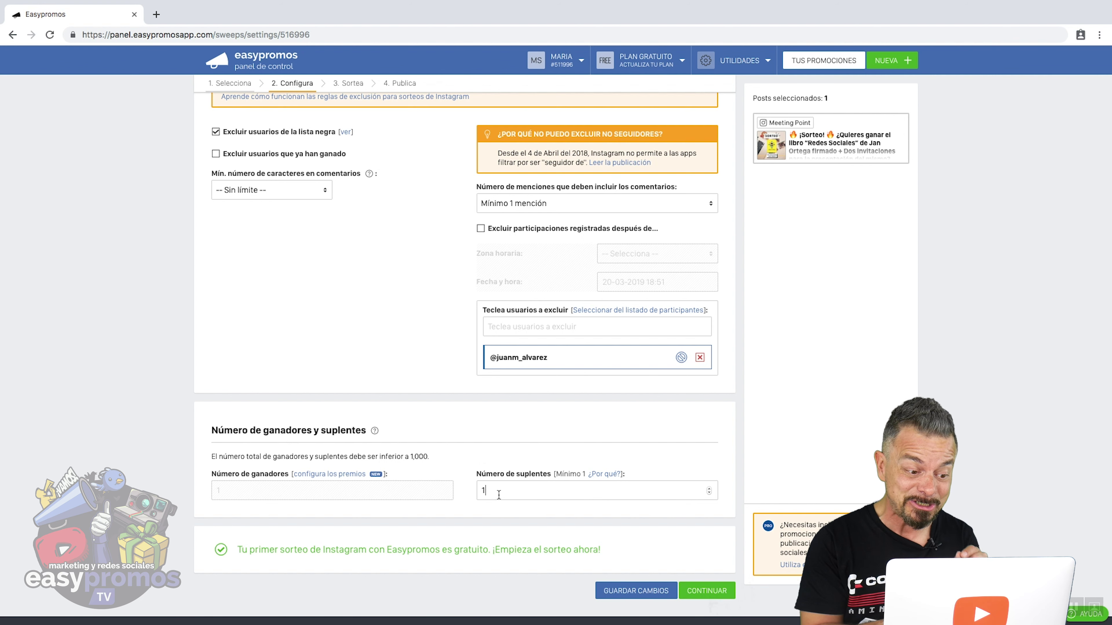
Set the number of alternates to 3 and save the giveaway settings.
key("BackSpace")
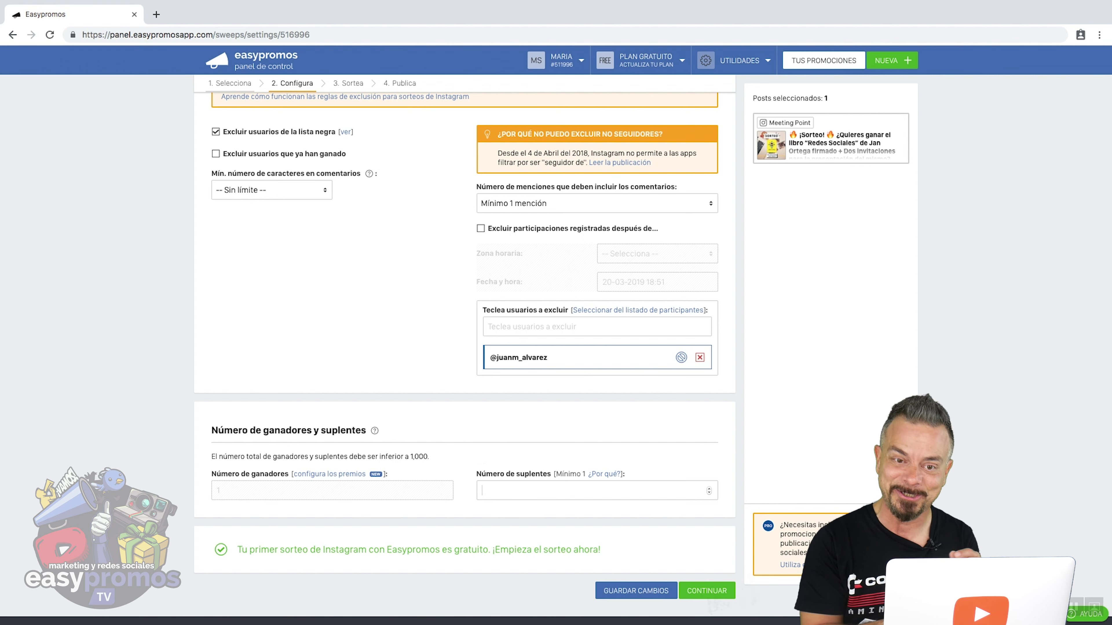
type("3")
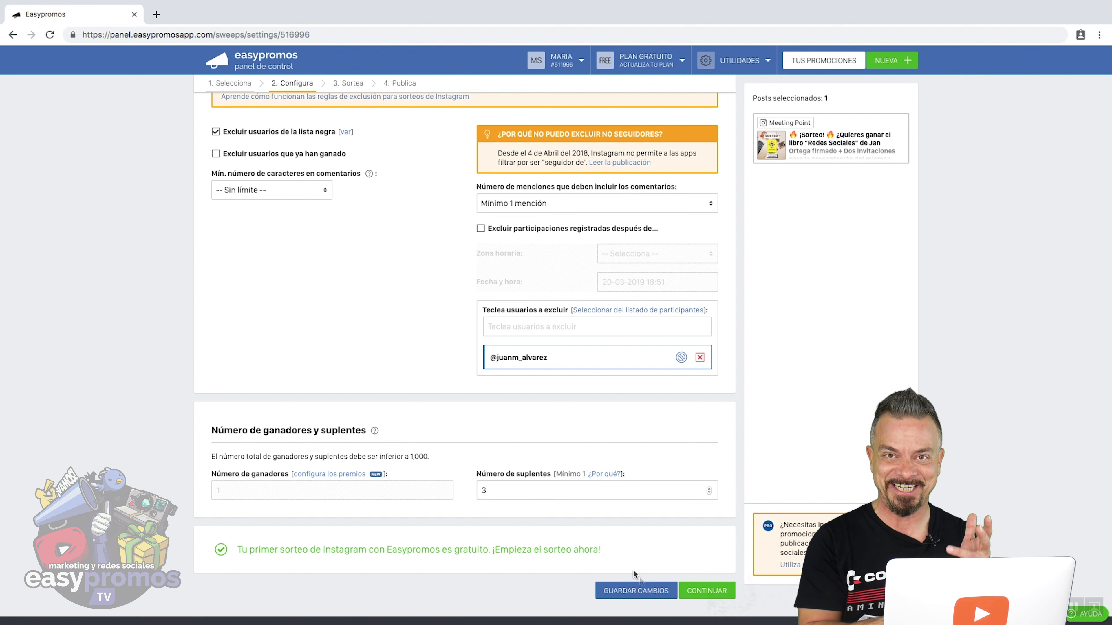
left_click(641, 594)
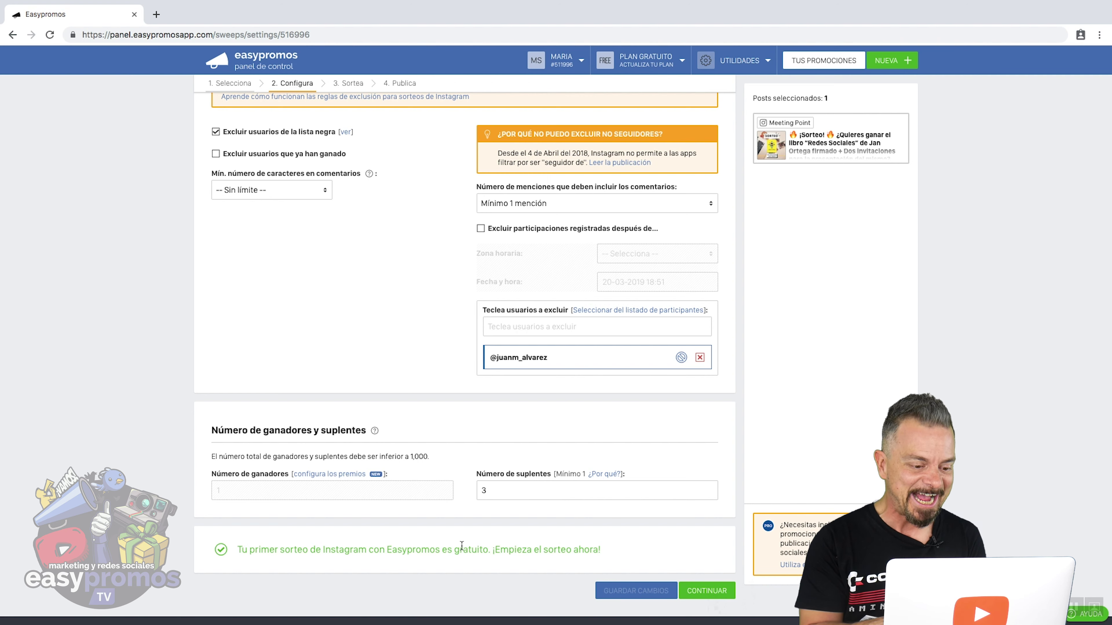
Continue to the final stage of the giveaway and start the winner draw.
scroll(631, 534, "up", 1)
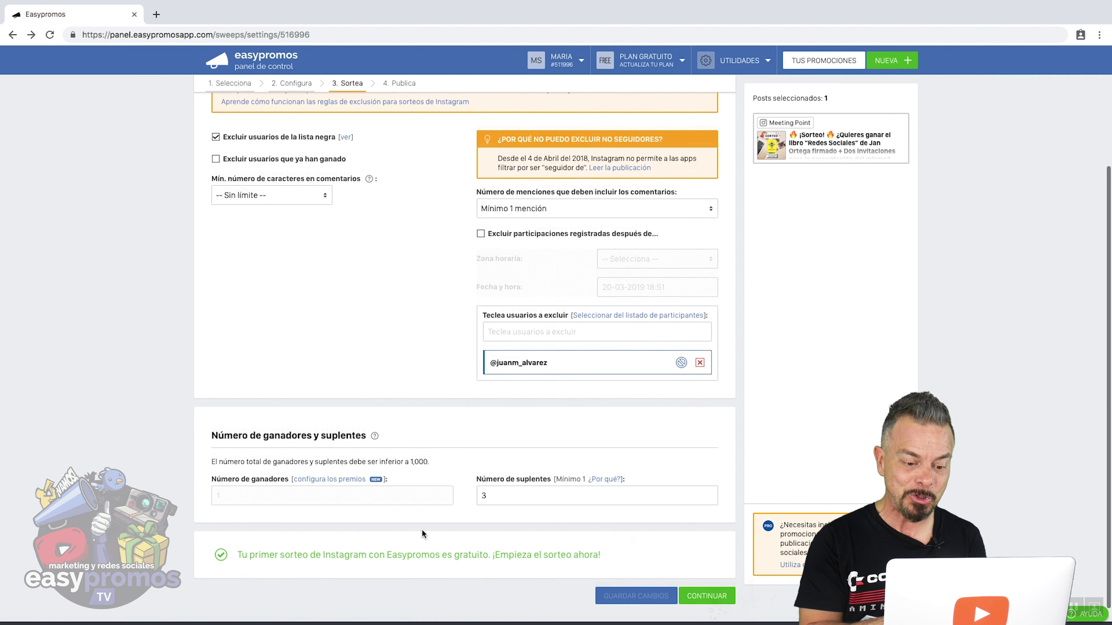
scroll(421, 529, "down", 1)
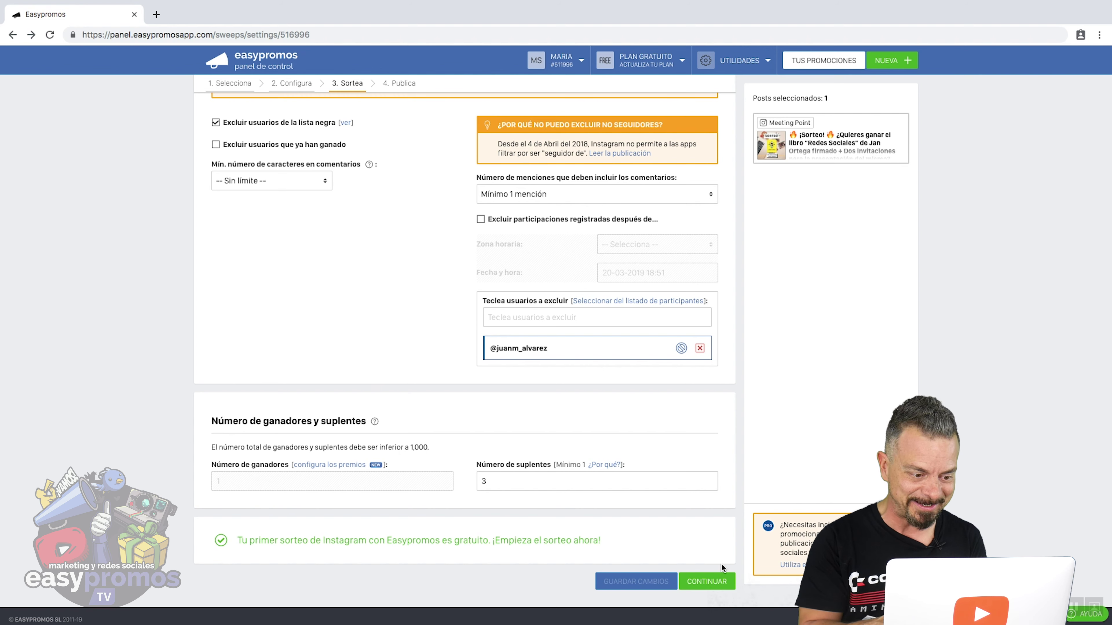
left_click(716, 579)
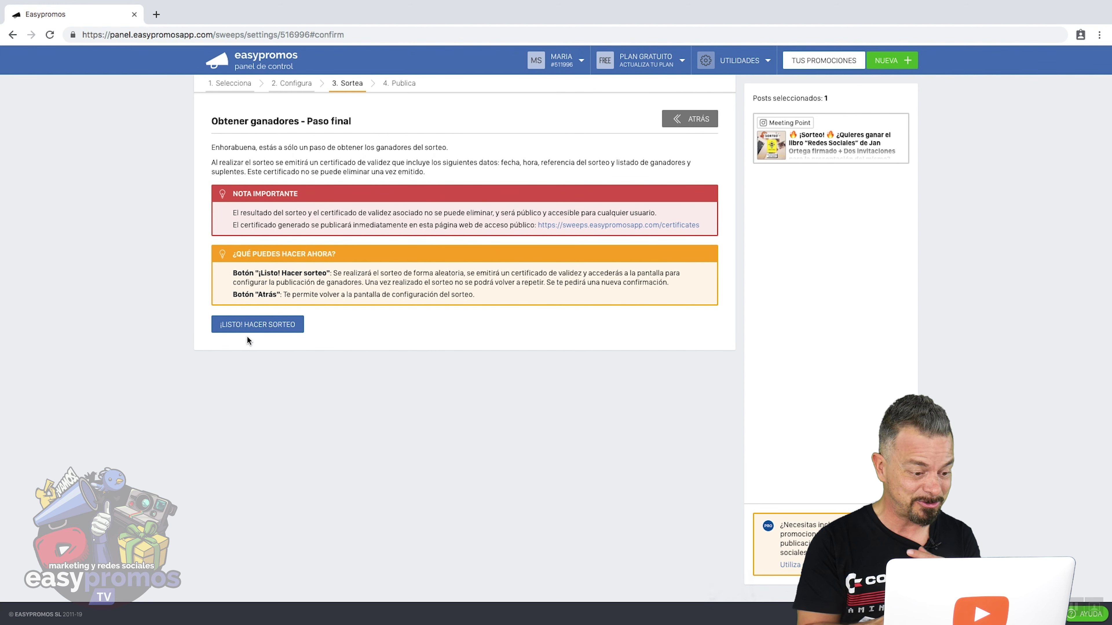
left_click(259, 327)
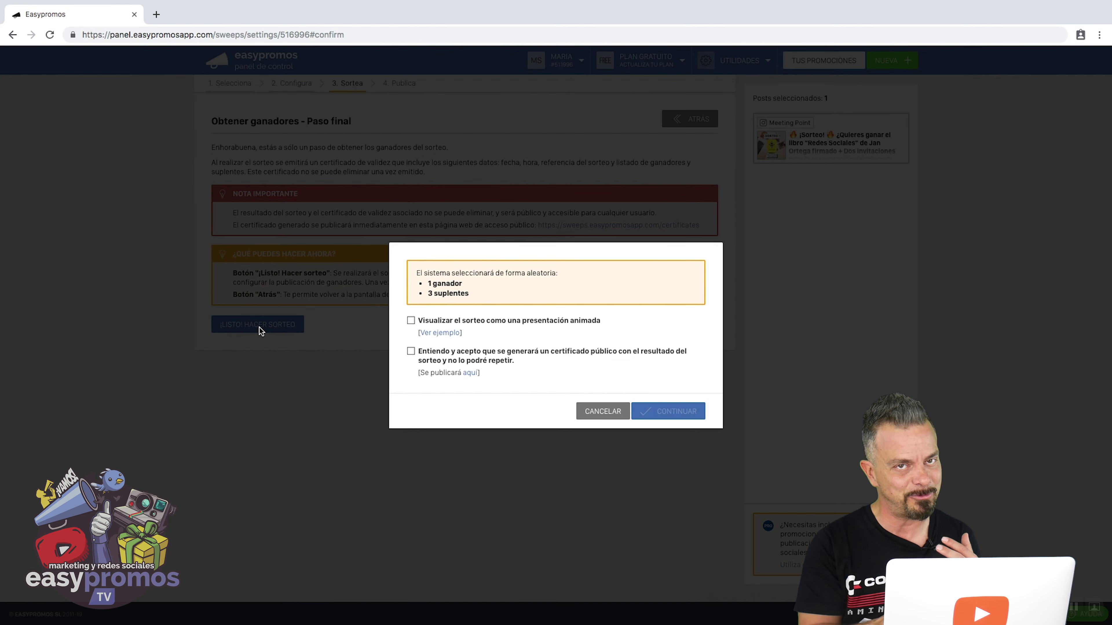